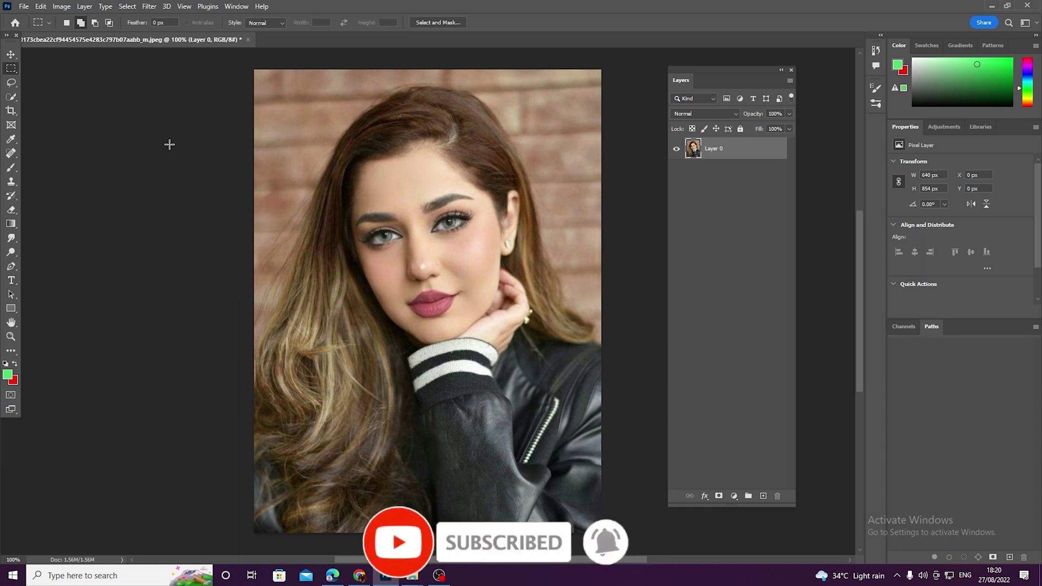
- Apply the Artistic > Poster Edges filter, adjusting edge thickness, edge intensity and posterization
left_click(150, 6)
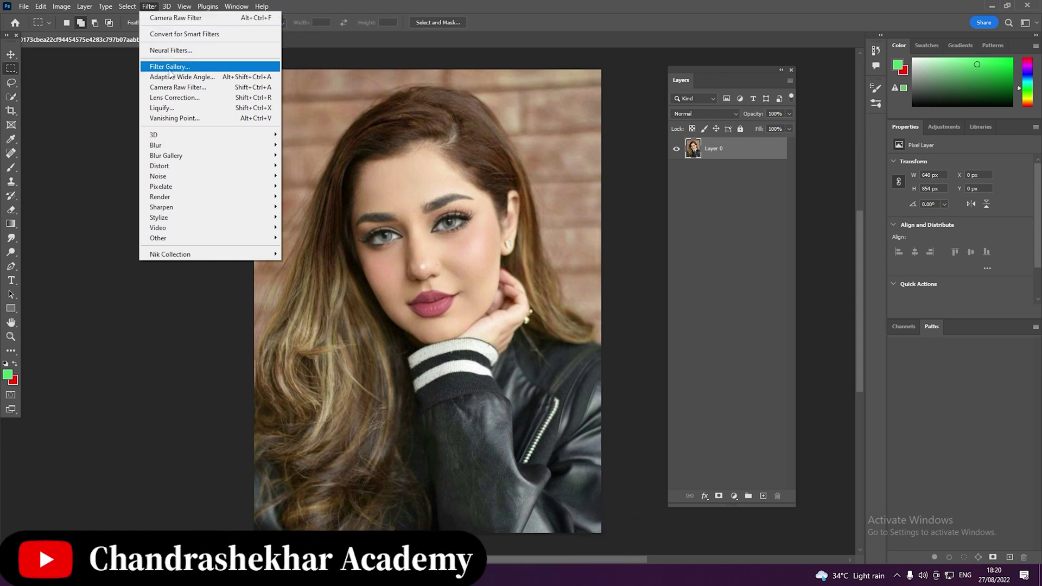
left_click(178, 71)
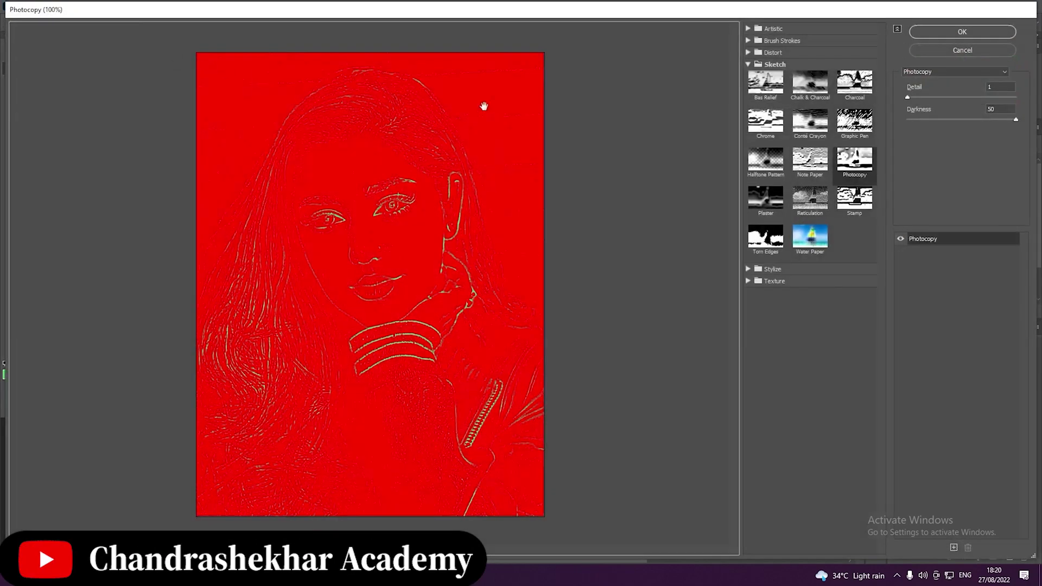
left_click(747, 29)
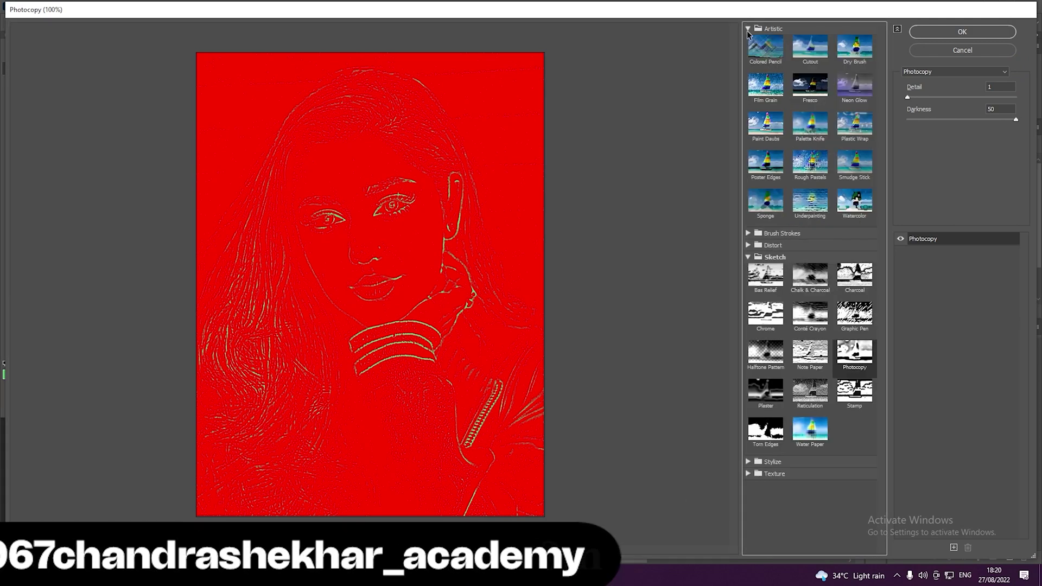
left_click(767, 167)
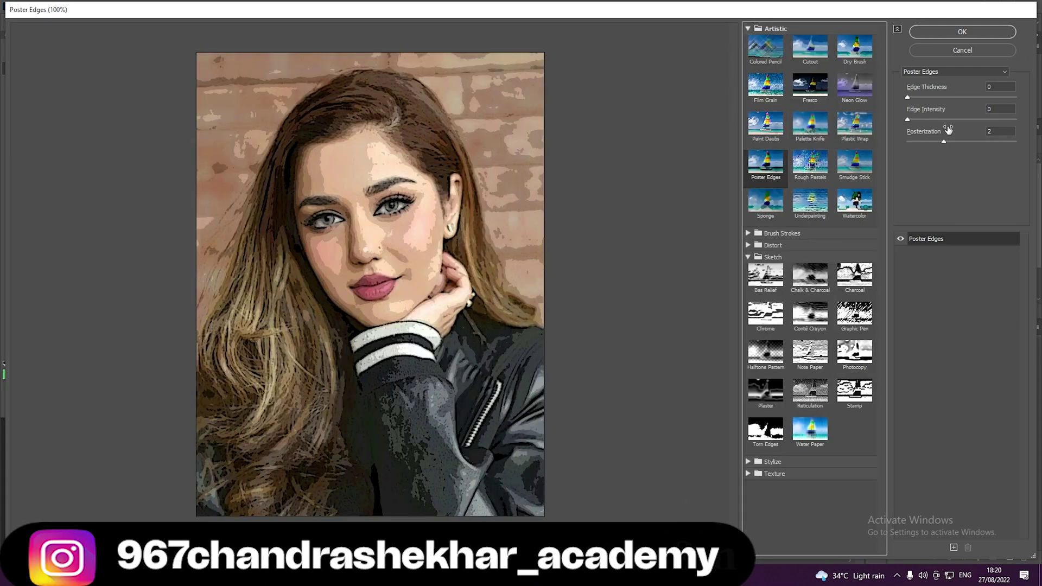
key("shift+Tab")
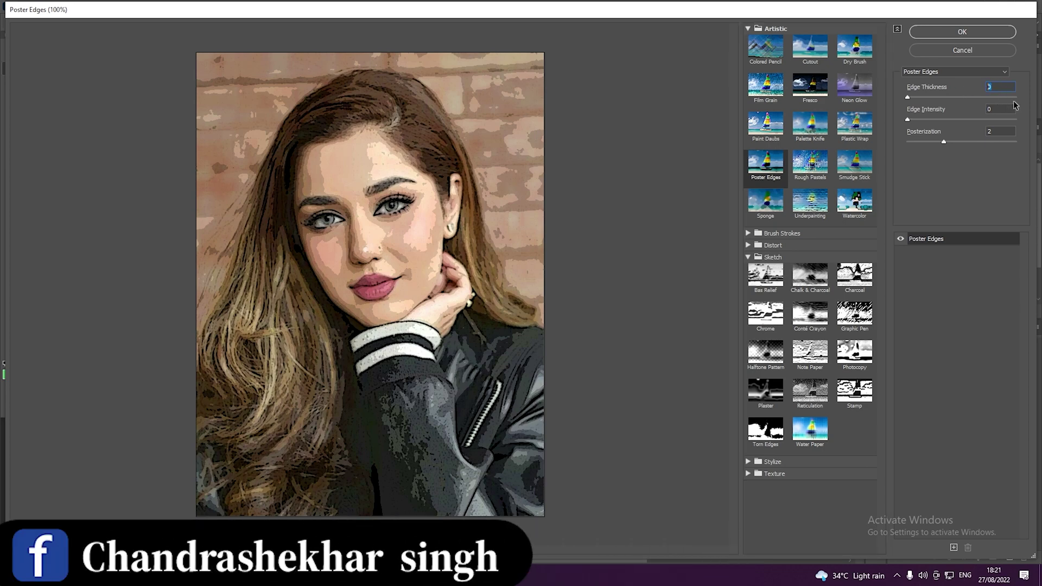
key("Tab")
left_click(995, 130)
left_click(956, 32)
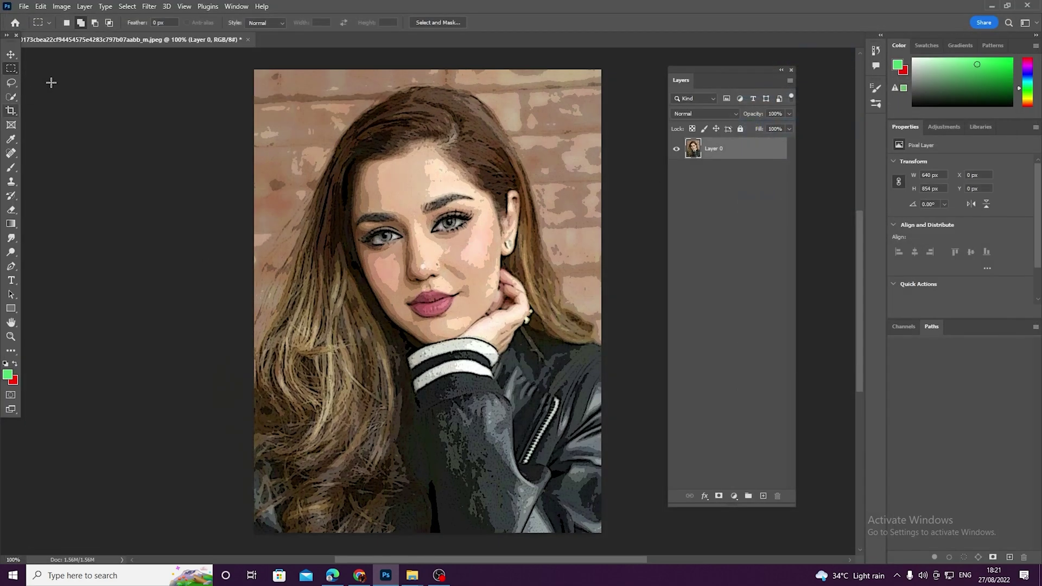
- Apply the Stylize > Oil Paint filter to the posterized portrait, adjusting bristle detail
left_click(151, 6)
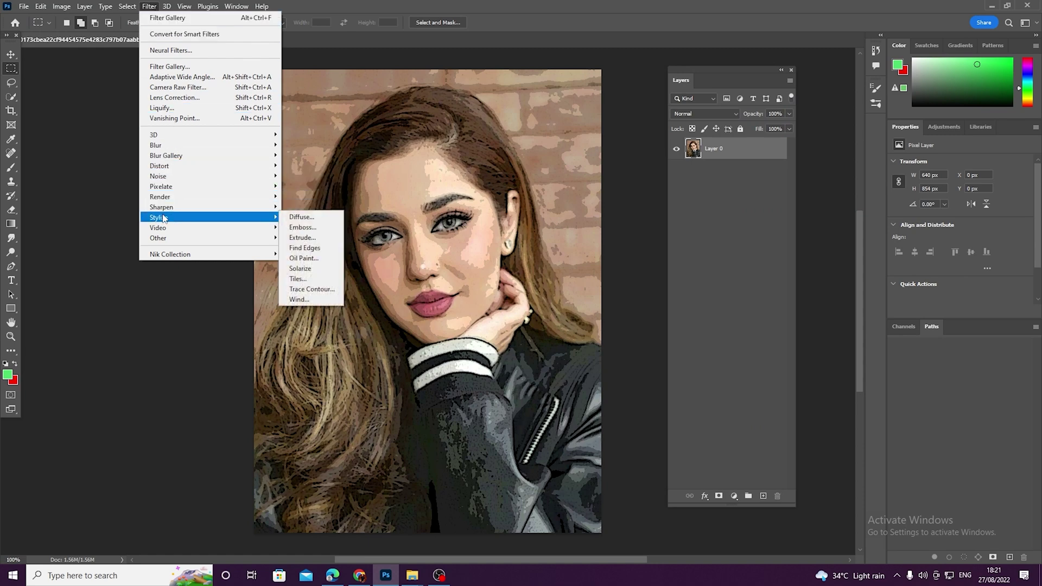
mouse_move(212, 207)
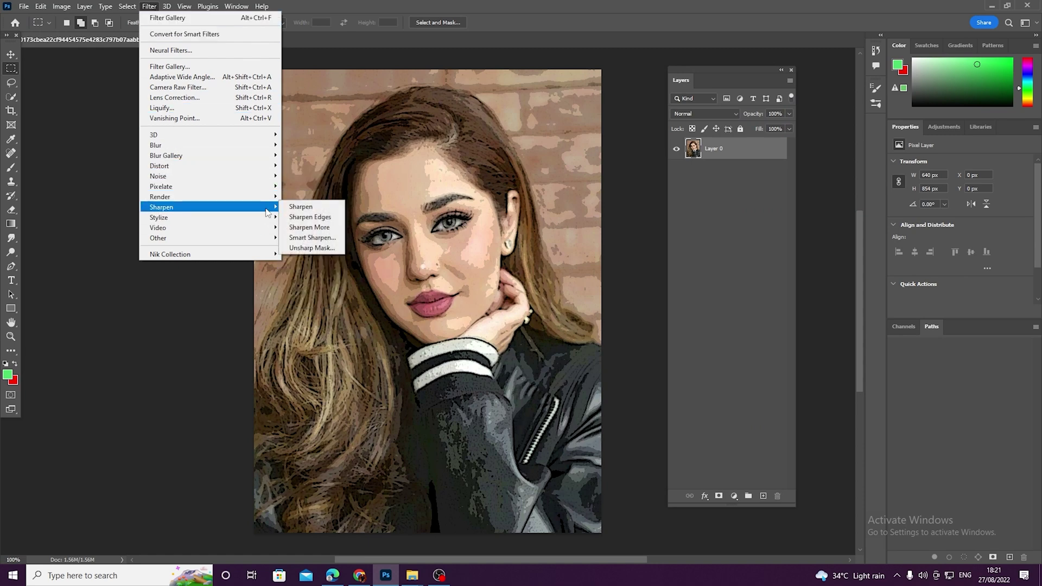
mouse_move(158, 217)
left_click(310, 258)
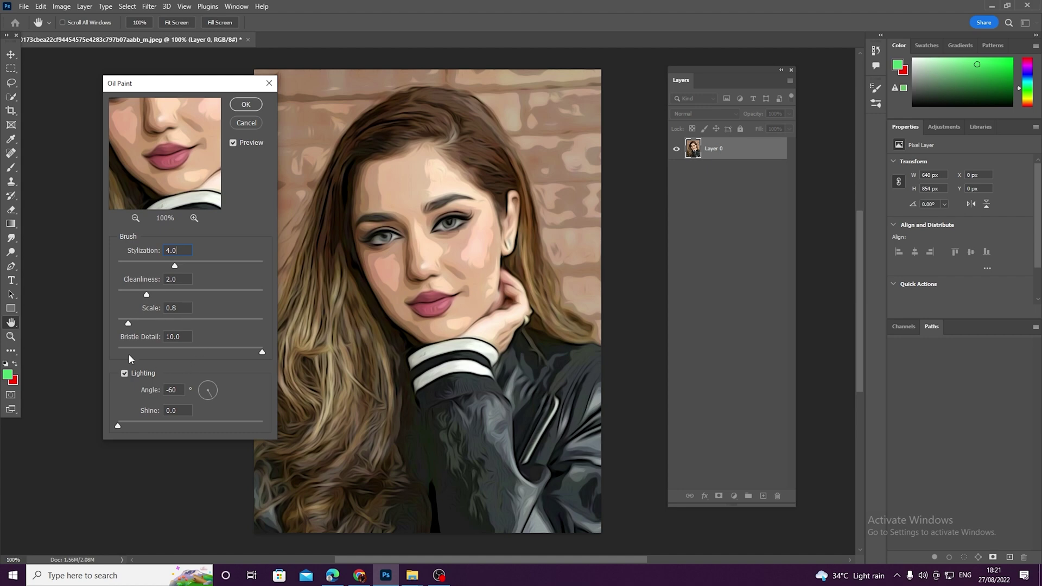
key("Tab")
key("Tab")
key("Tab")
left_click(247, 105)
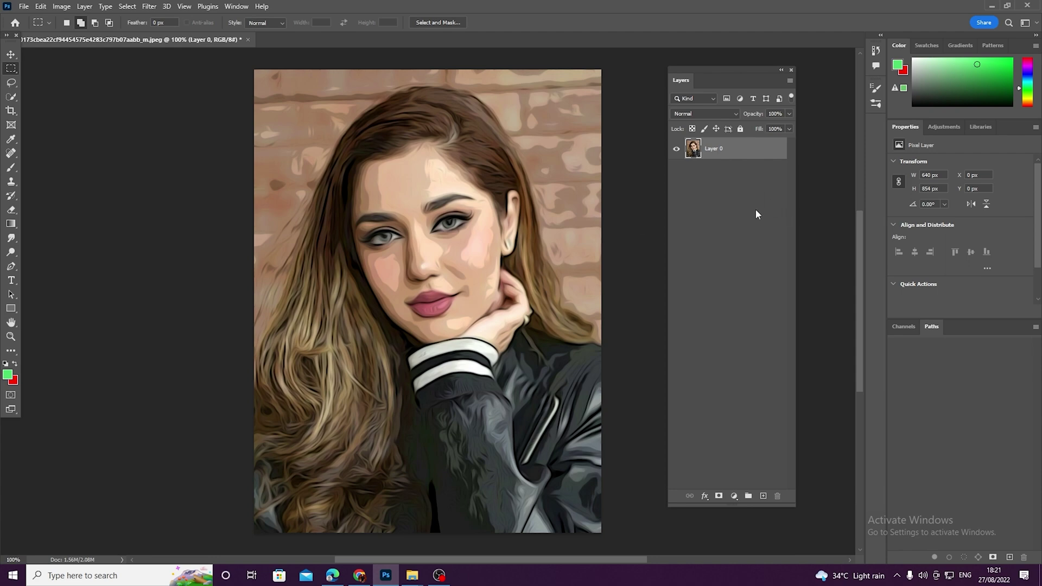
- Duplicate Layer 0 and set the copy's blend mode to Color Burn
right_click(718, 154)
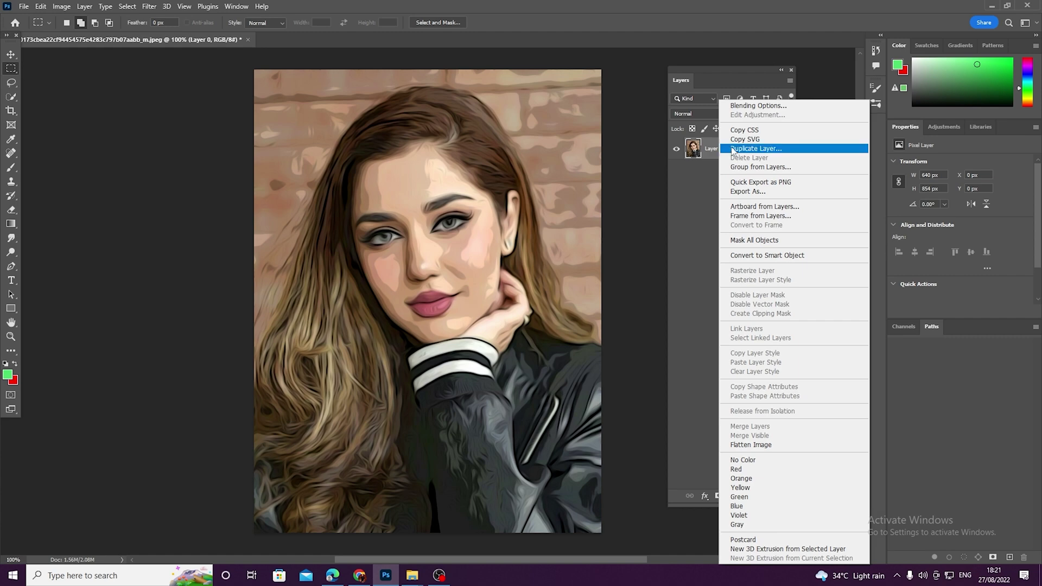
left_click(750, 149)
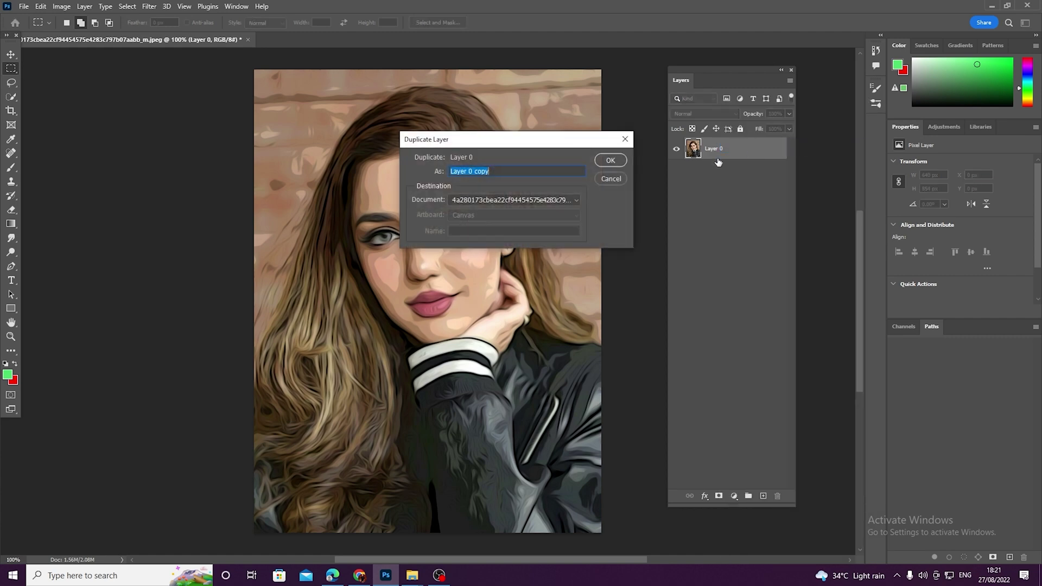
left_click(610, 161)
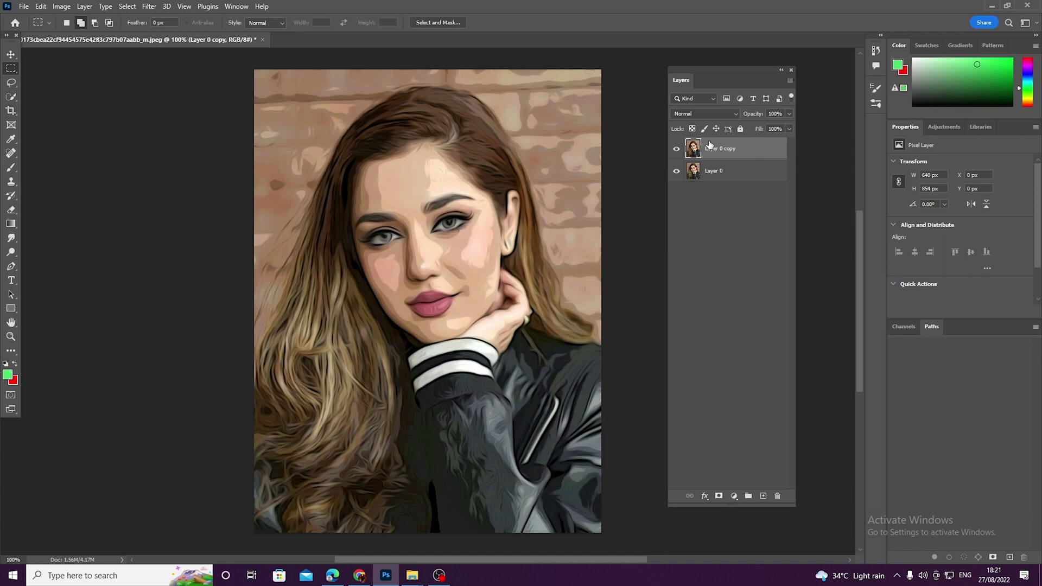
left_click(705, 114)
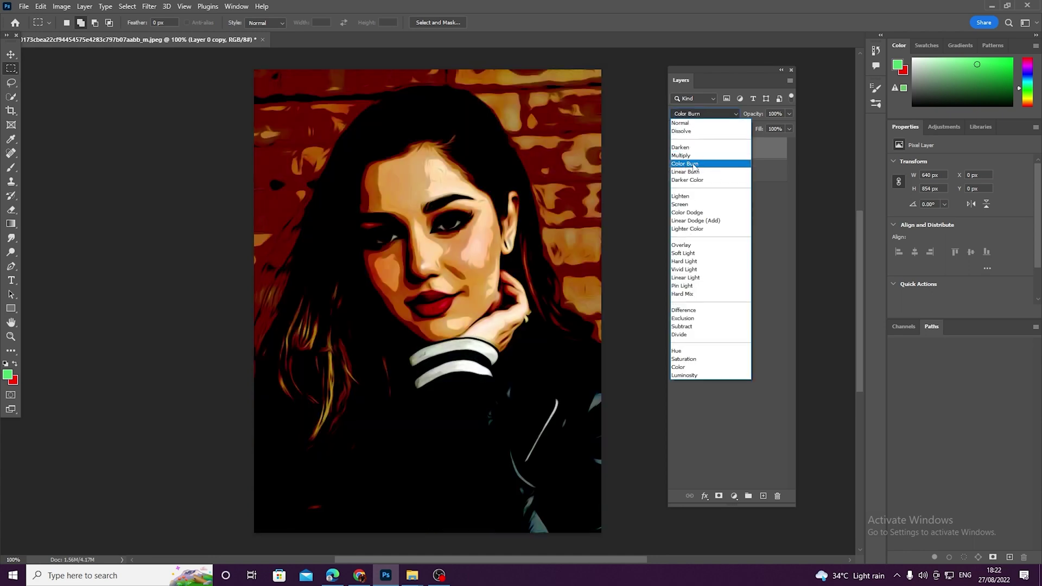
left_click(694, 164)
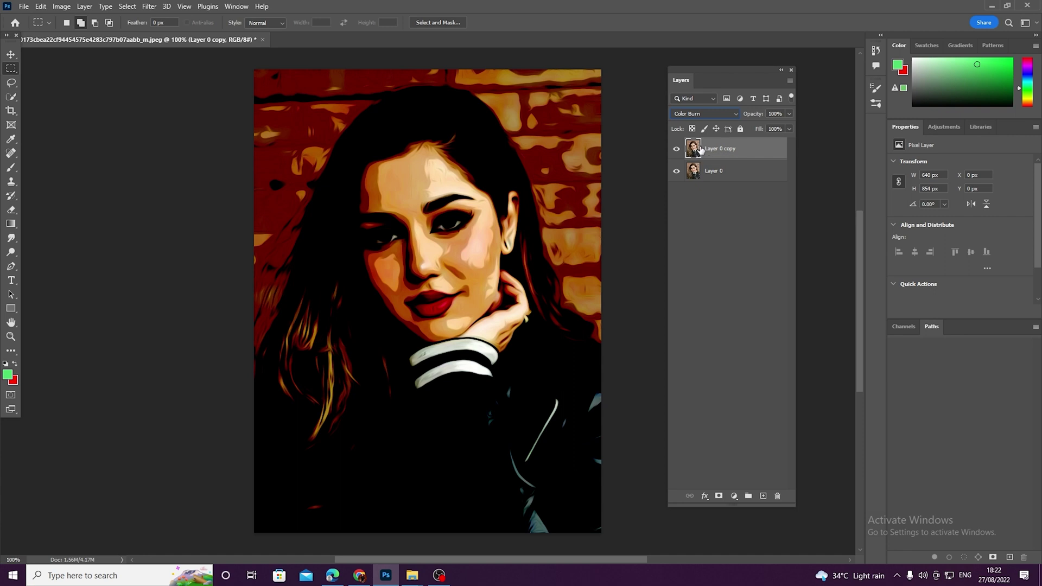
left_click(151, 6)
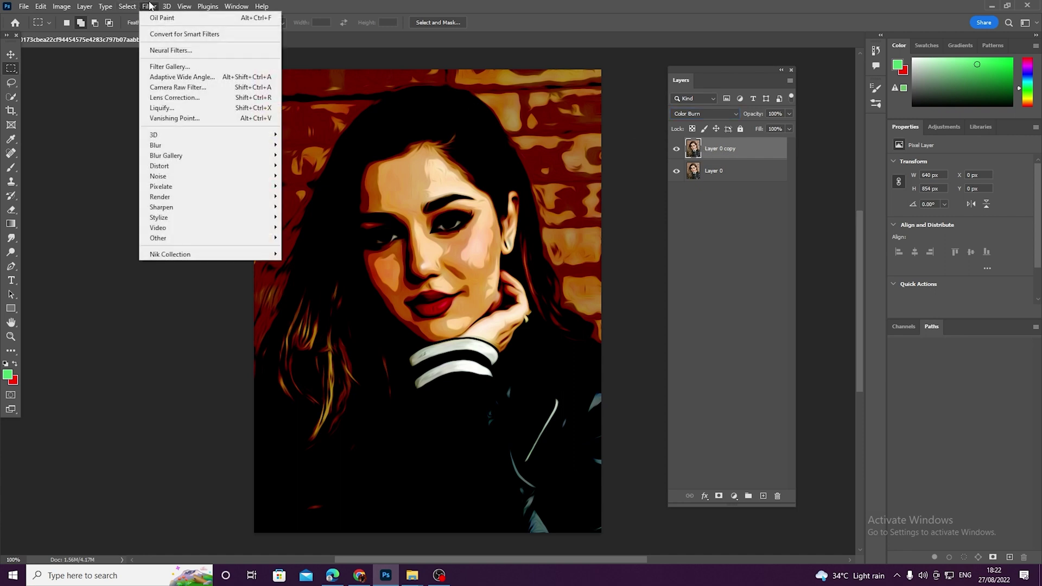
- Apply the Sketch > Photocopy filter with Detail 1 and Darkness 50 to the copy layer
left_click(177, 66)
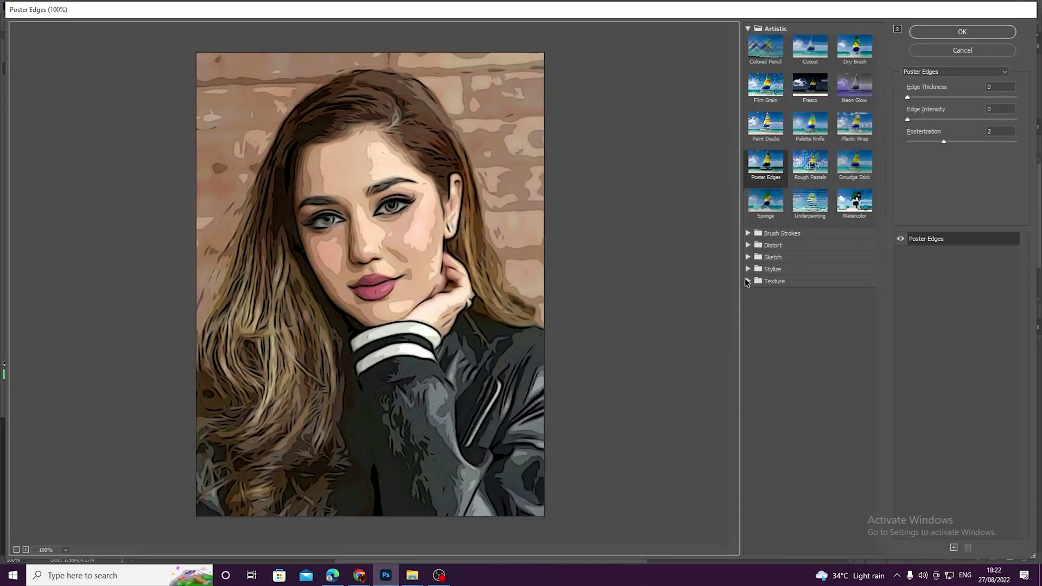
left_click(747, 257)
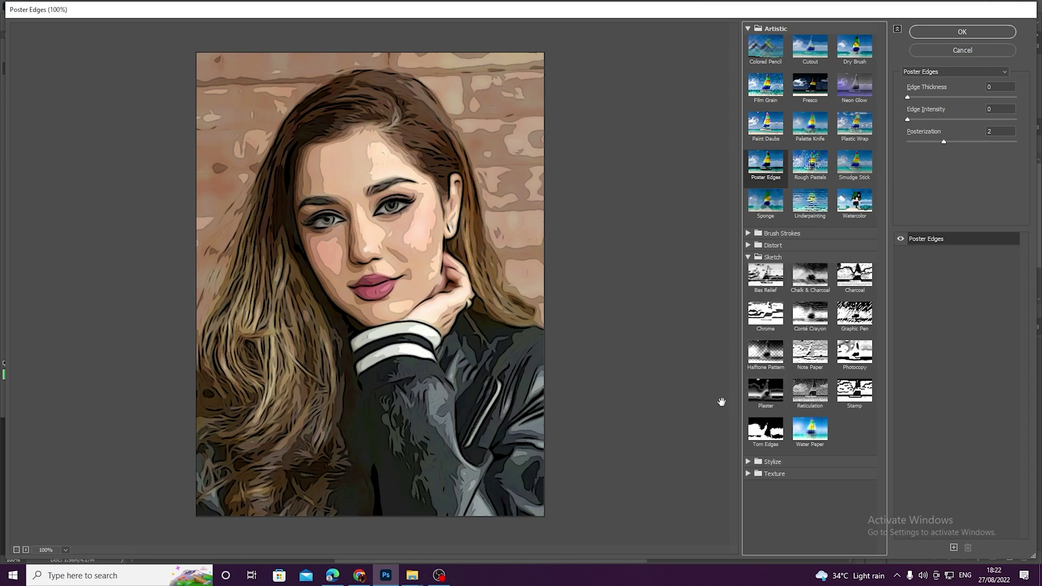
left_click(854, 356)
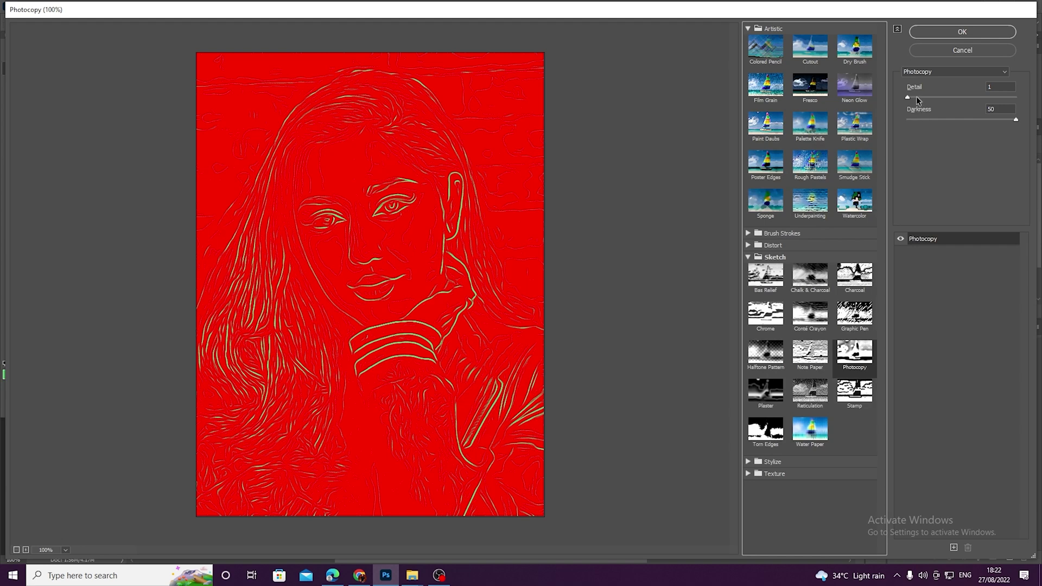
left_click(908, 97)
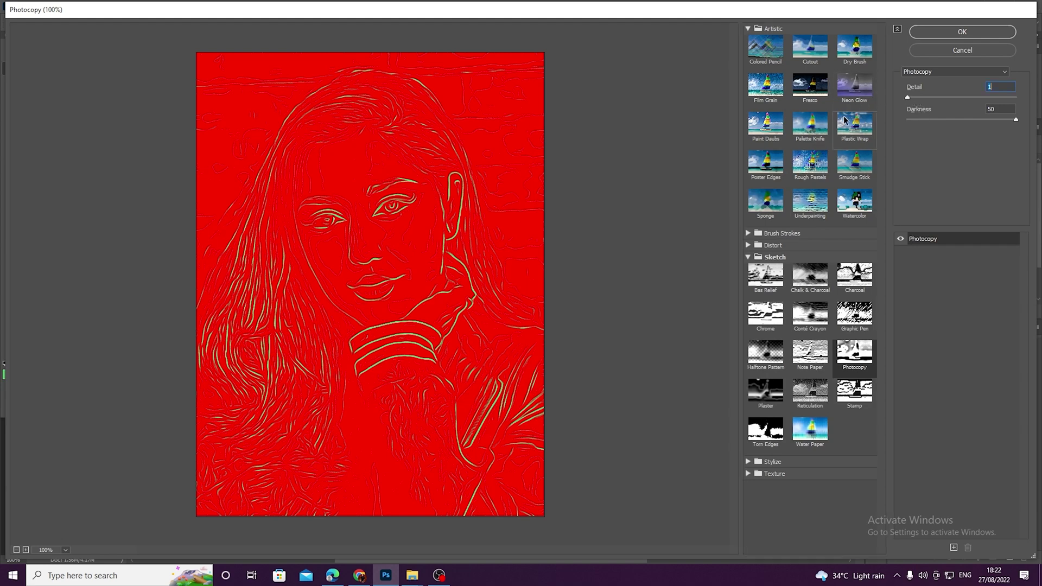
left_click(1013, 120)
left_click(945, 33)
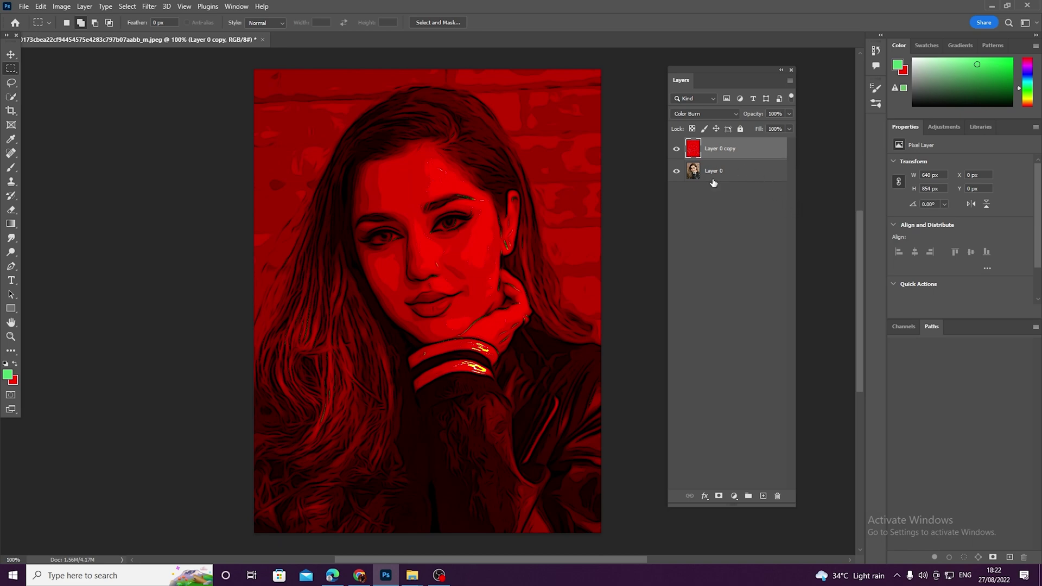
- Lower the red Layer 0 copy's opacity to 16%
left_click(788, 113)
left_click_drag(790, 126, 753, 128)
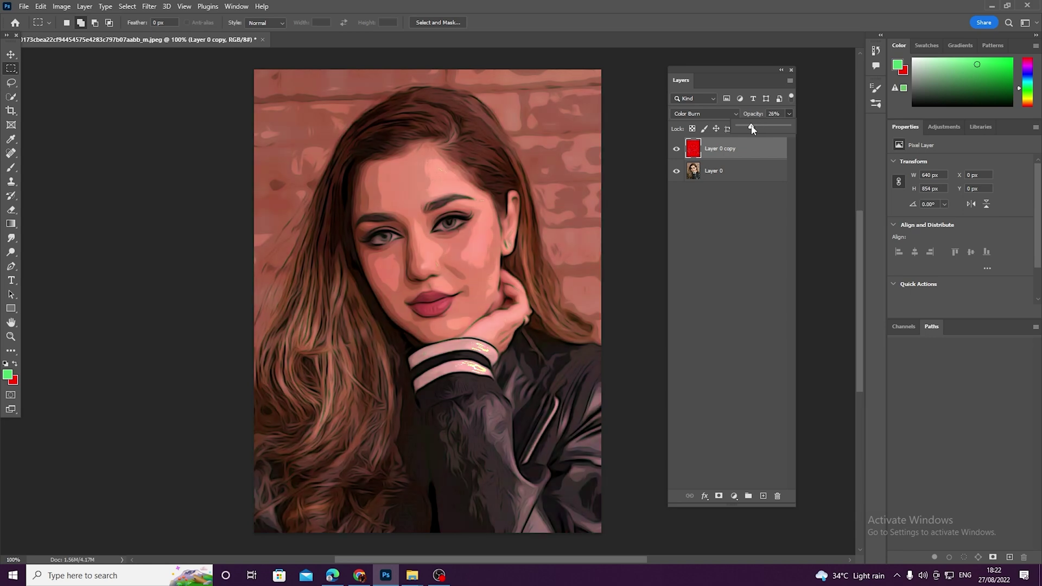
left_click_drag(750, 129, 746, 129)
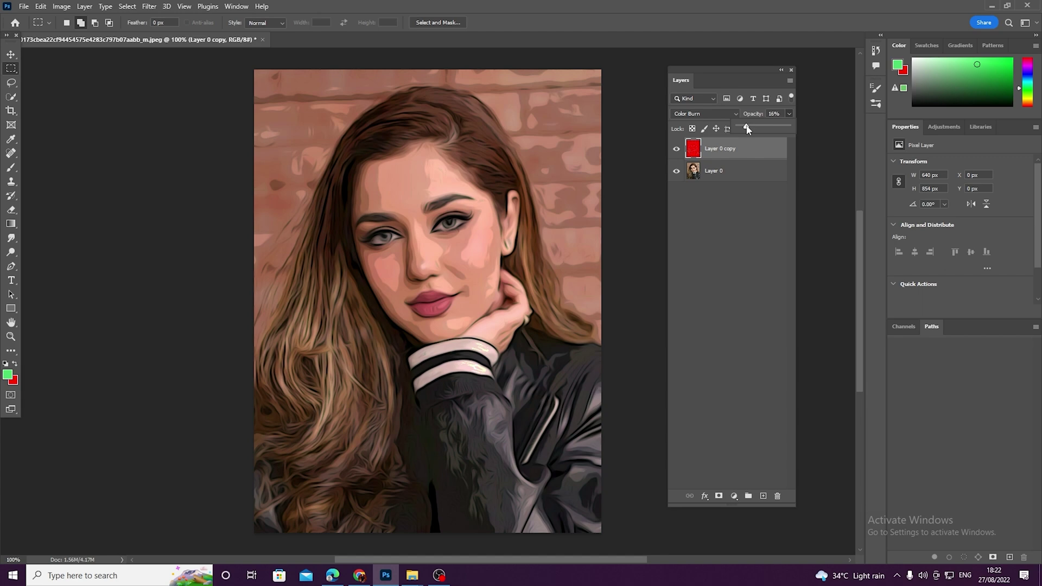
left_click(157, 98)
- Select Layer 0 with the Move tool and make it visible again
left_click(675, 179)
key("v")
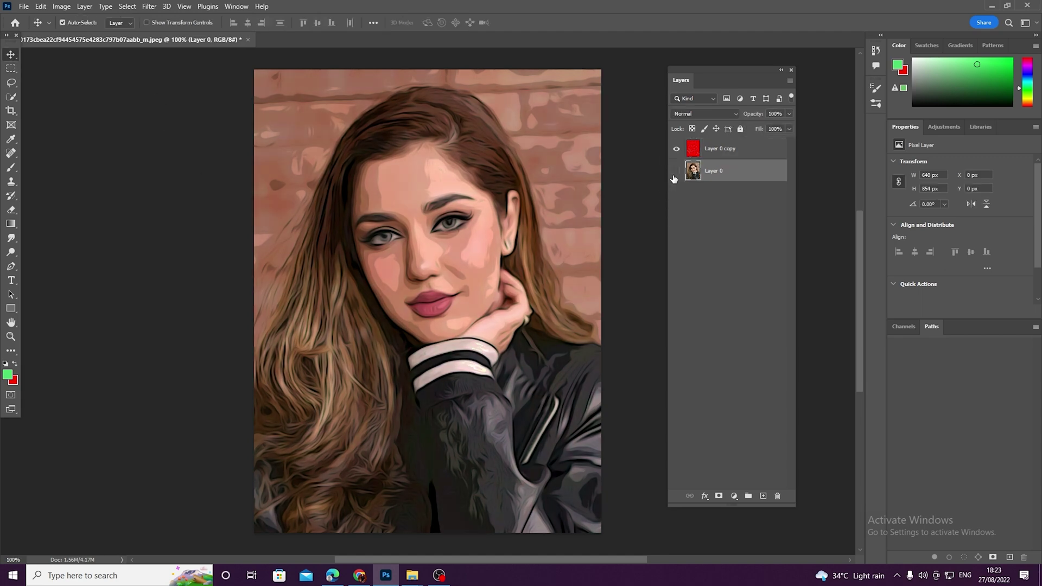
left_click(676, 171)
- Duplicate Layer 0 to create Layer 0 copy 2
right_click(713, 177)
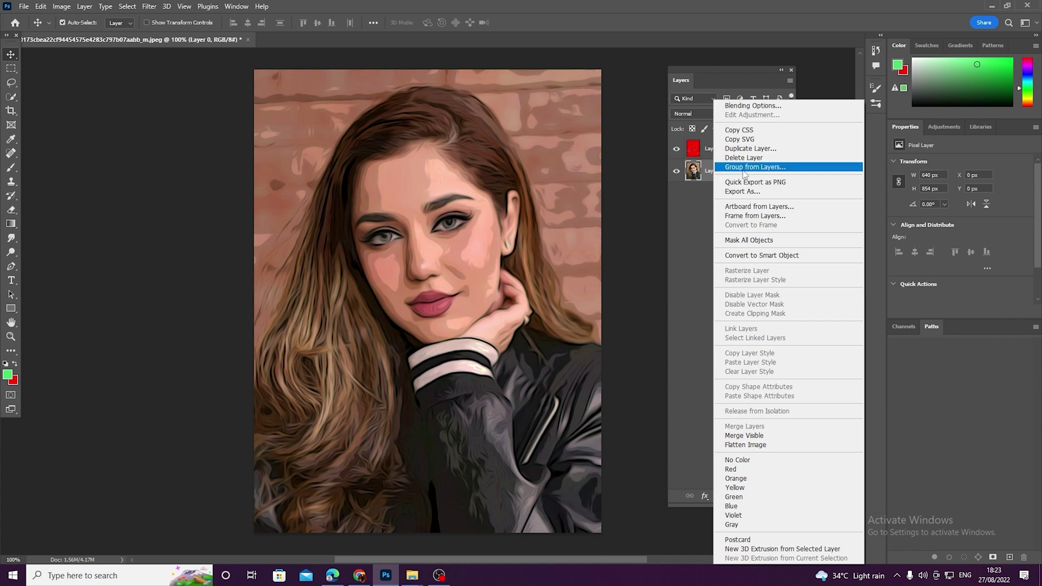
left_click(736, 149)
left_click(609, 161)
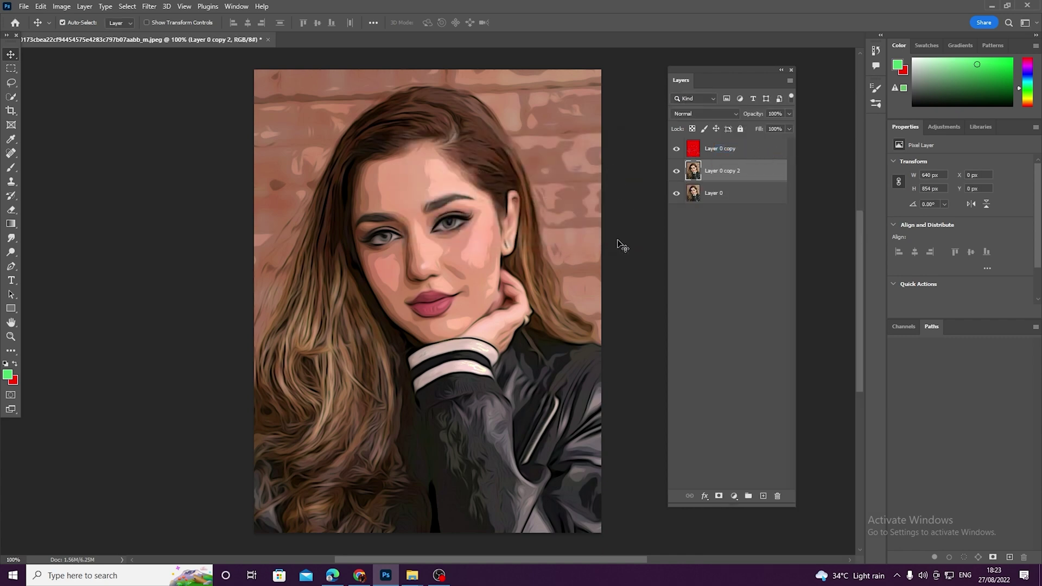
- Apply the Camera Raw Filter with Noise Reduction and Color Noise Reduction both at 100
left_click(148, 6)
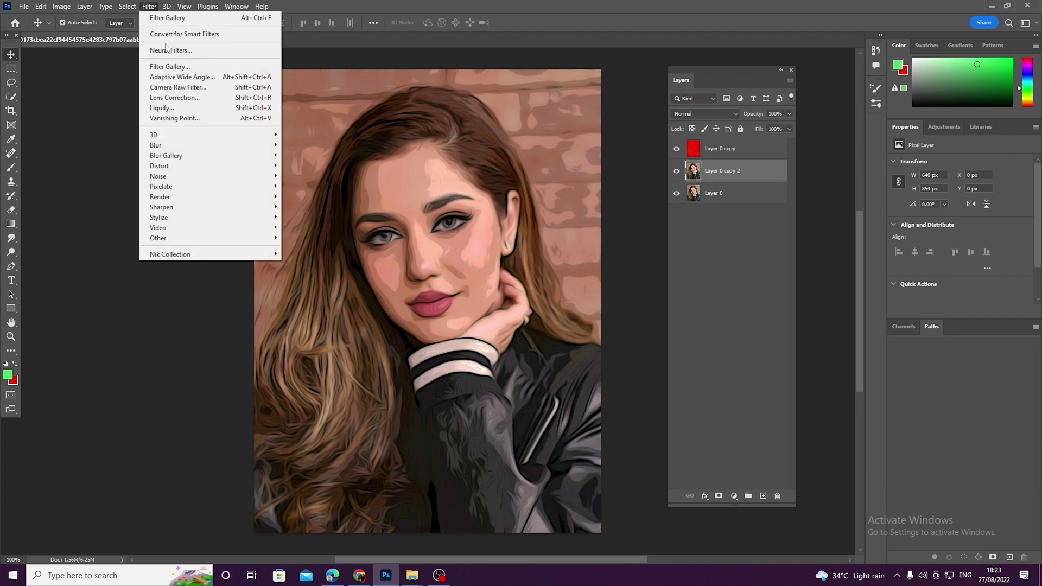
left_click(191, 89)
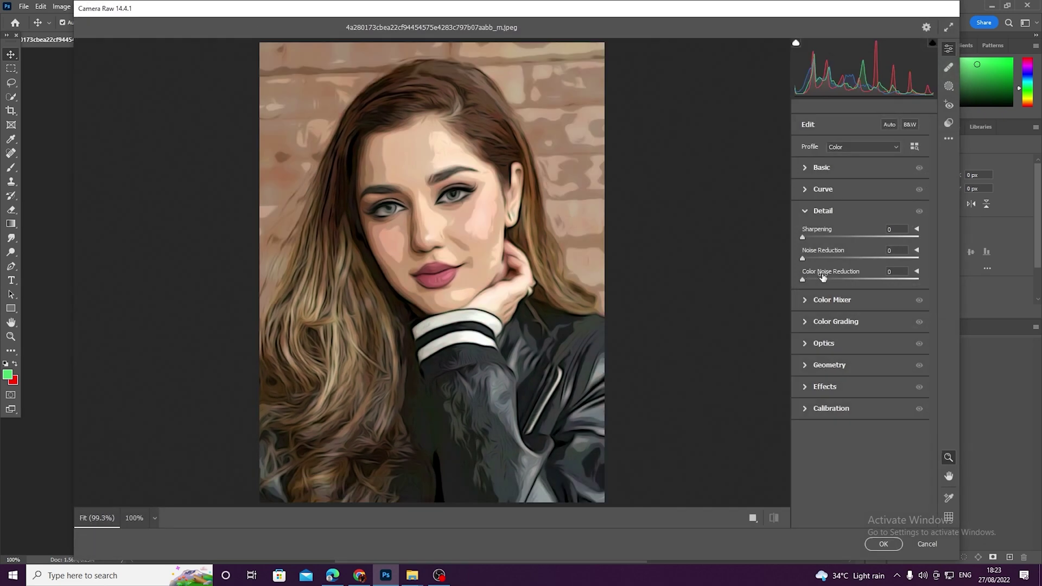
left_click_drag(864, 278, 919, 282)
left_click_drag(801, 259, 918, 258)
left_click(883, 543)
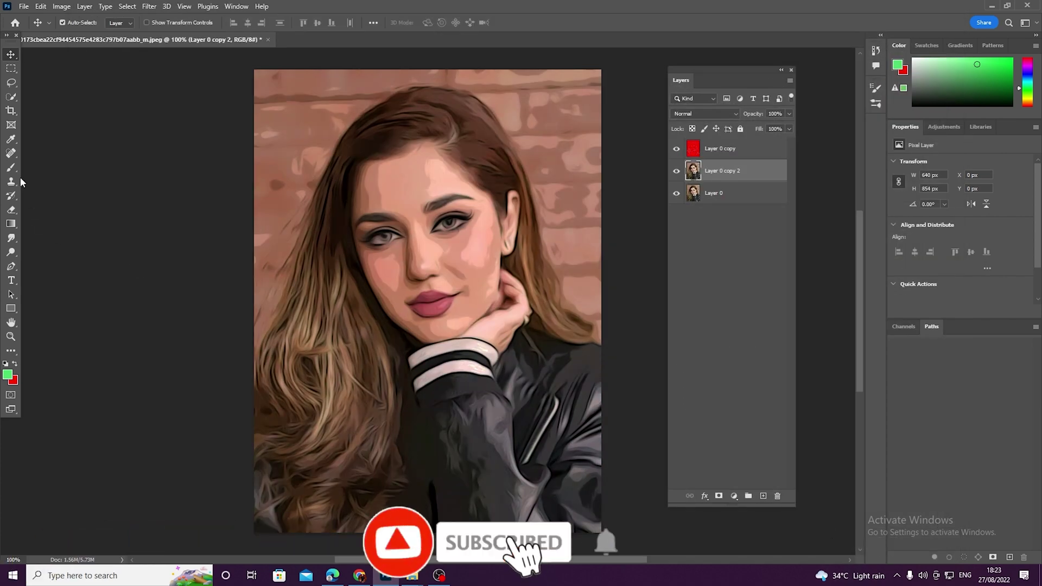
- Add a layer mask to Layer 0 copy 2 and paint black over the left eye with a 58 px brush
left_click(12, 169)
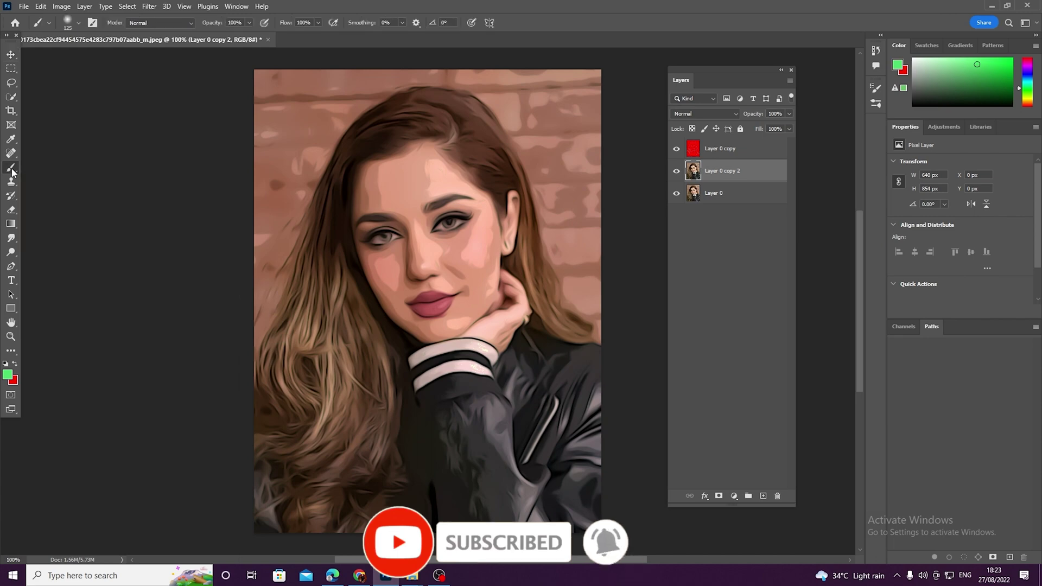
left_click(719, 496)
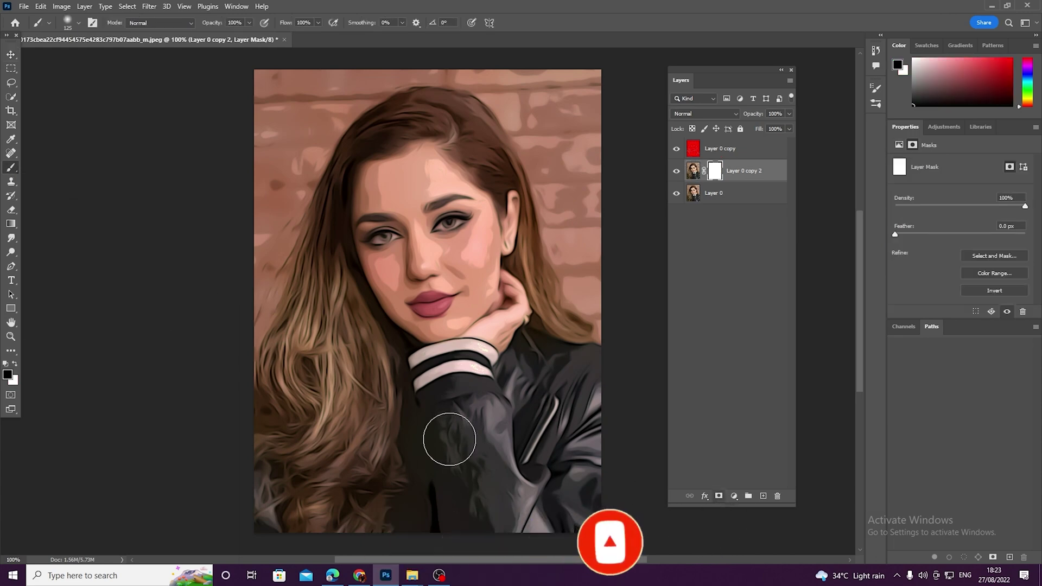
left_click(78, 23)
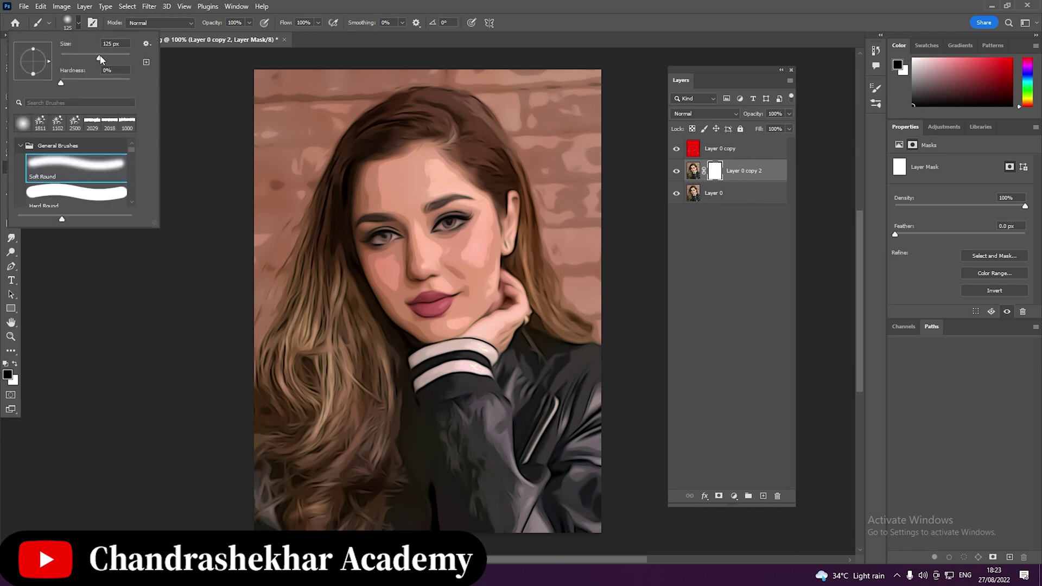
left_click_drag(101, 58, 80, 60)
left_click(446, 223)
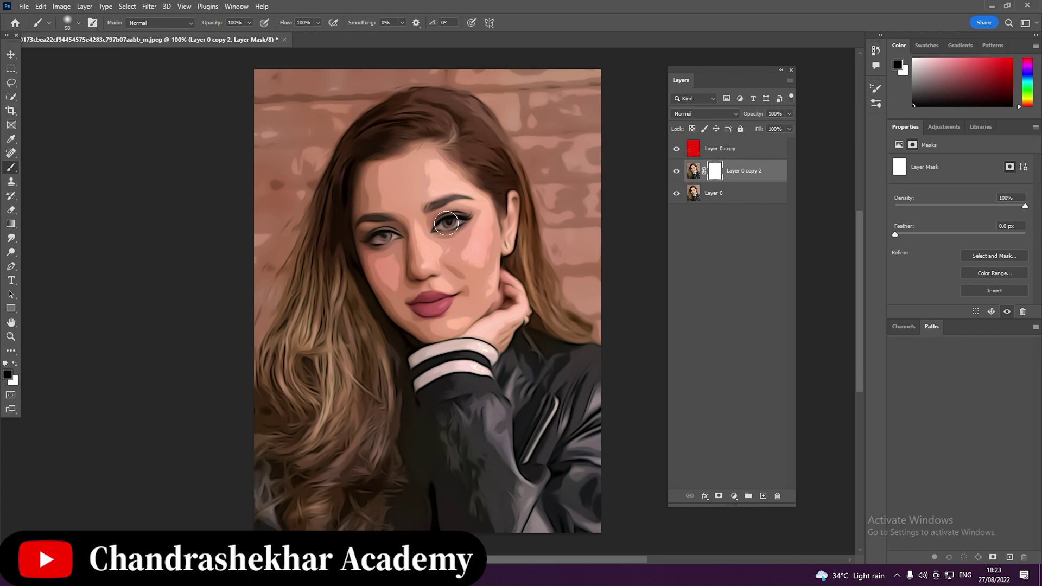
left_click(390, 235)
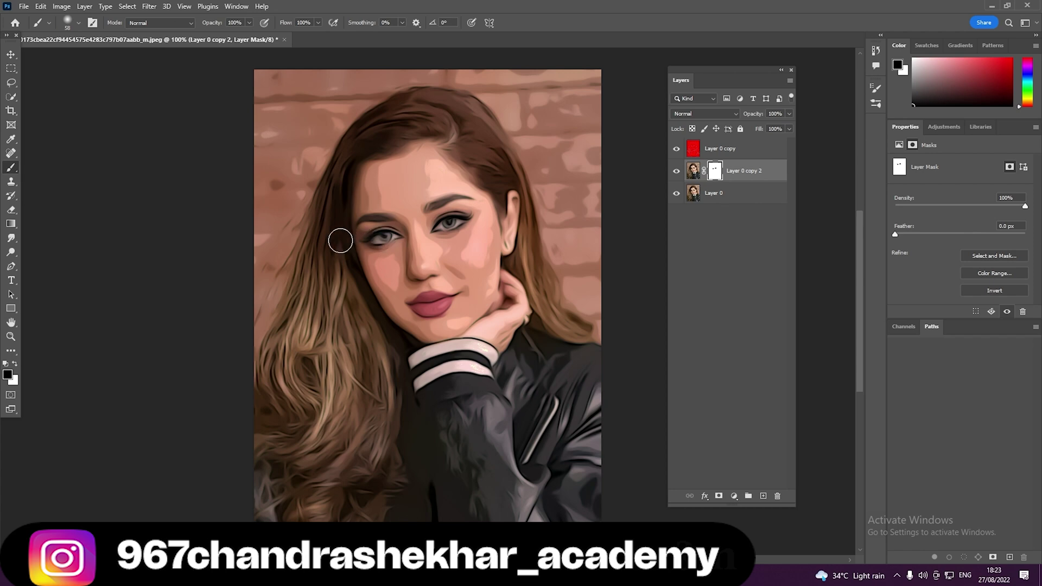
- Hide Layer 0 copy 2 to check the mask and enlarge the brush to 155 px
left_click(675, 173)
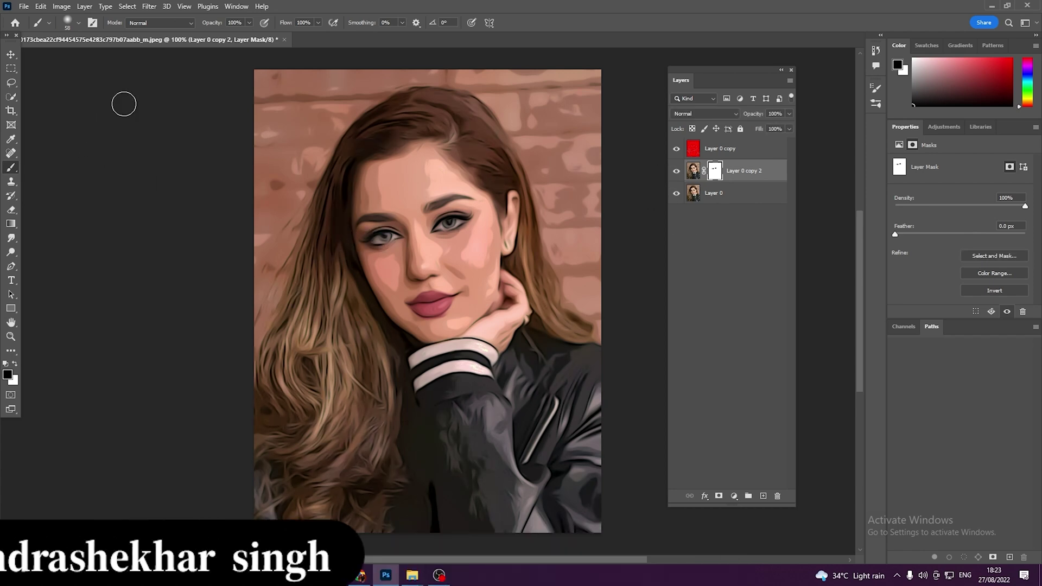
left_click(78, 25)
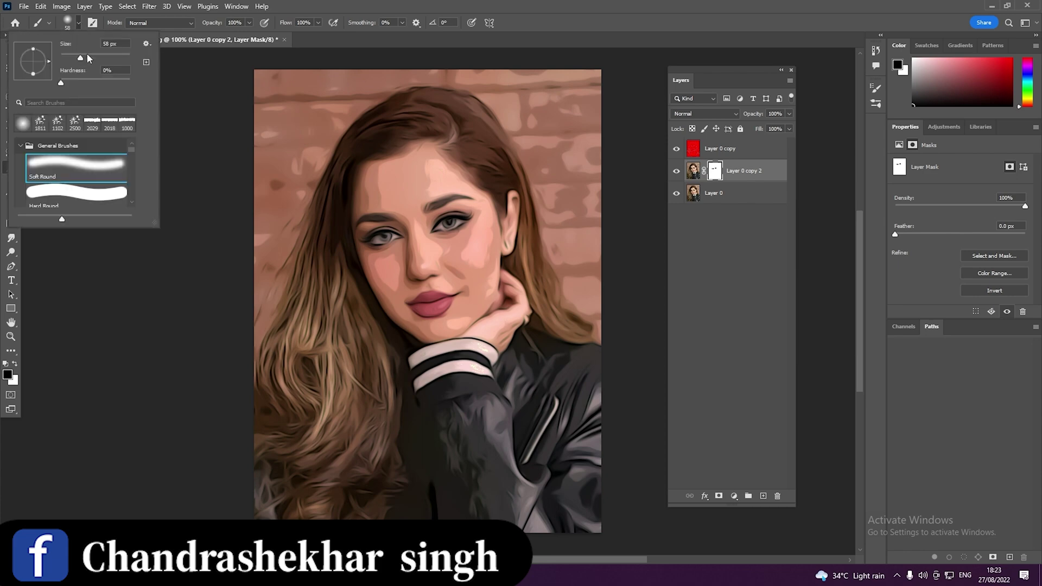
left_click_drag(88, 58, 107, 58)
left_click(333, 276)
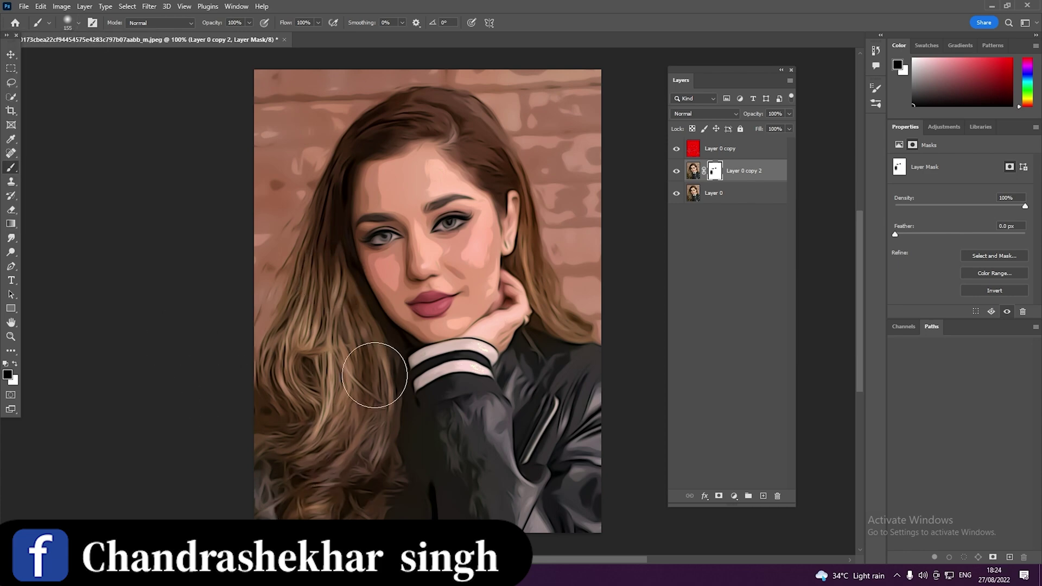